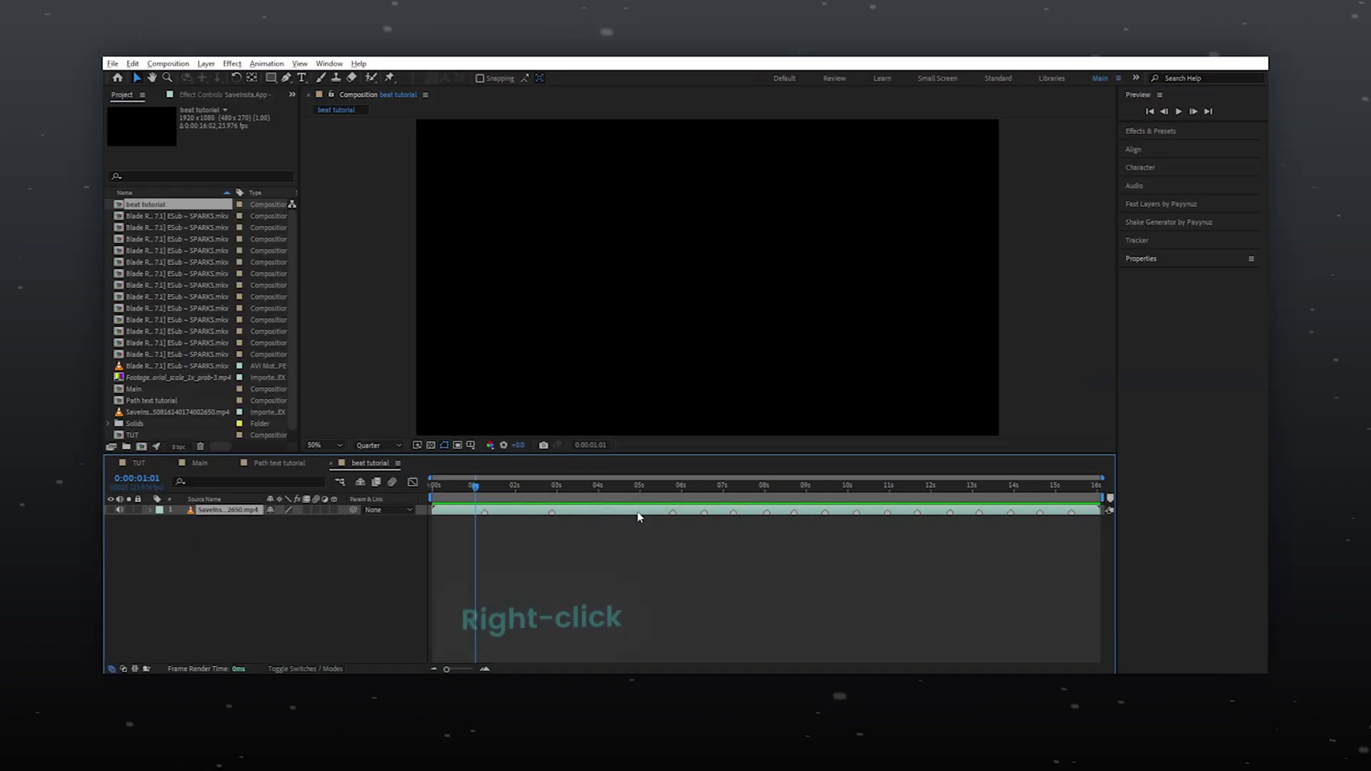
Step: Convert the music layer's audio to keyframes with Keyframe Assistant, creating an Audio Amplitude layer
right_click(638, 517)
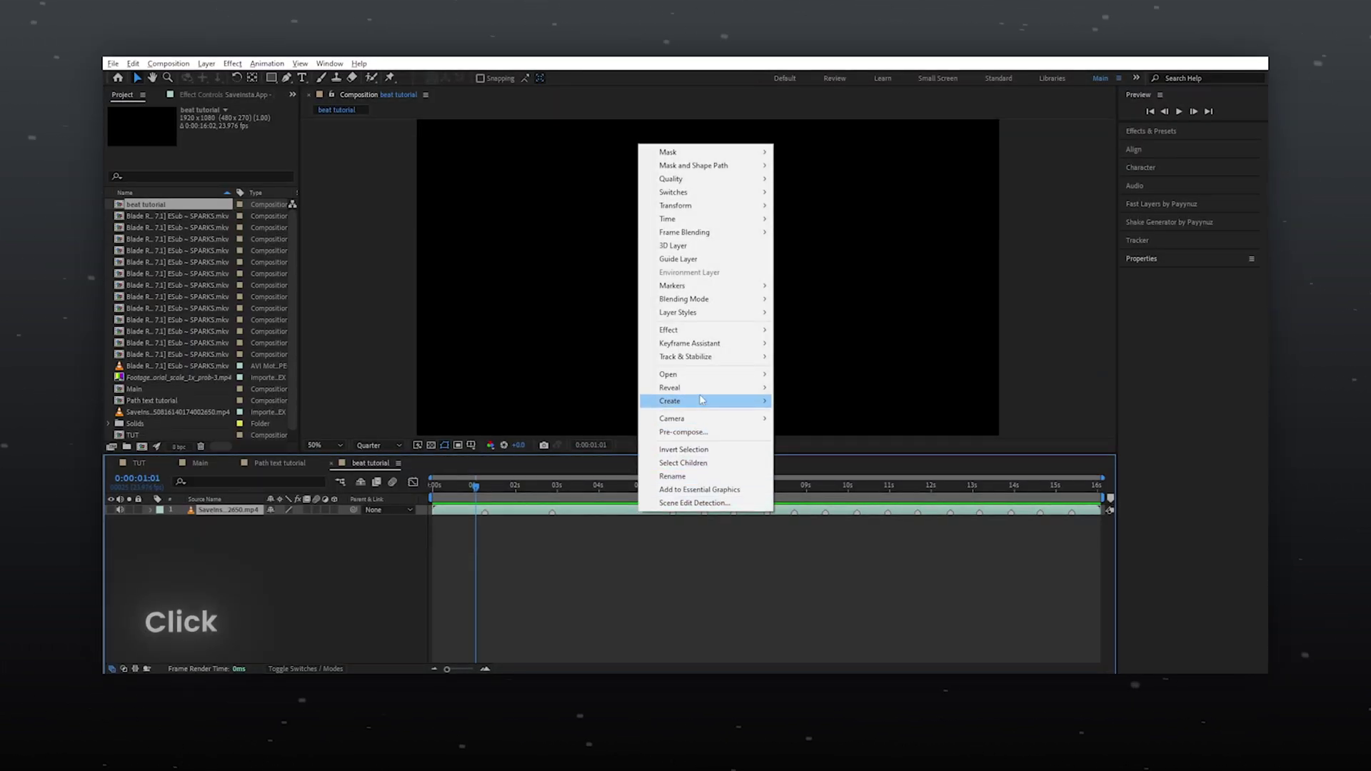
left_click(696, 344)
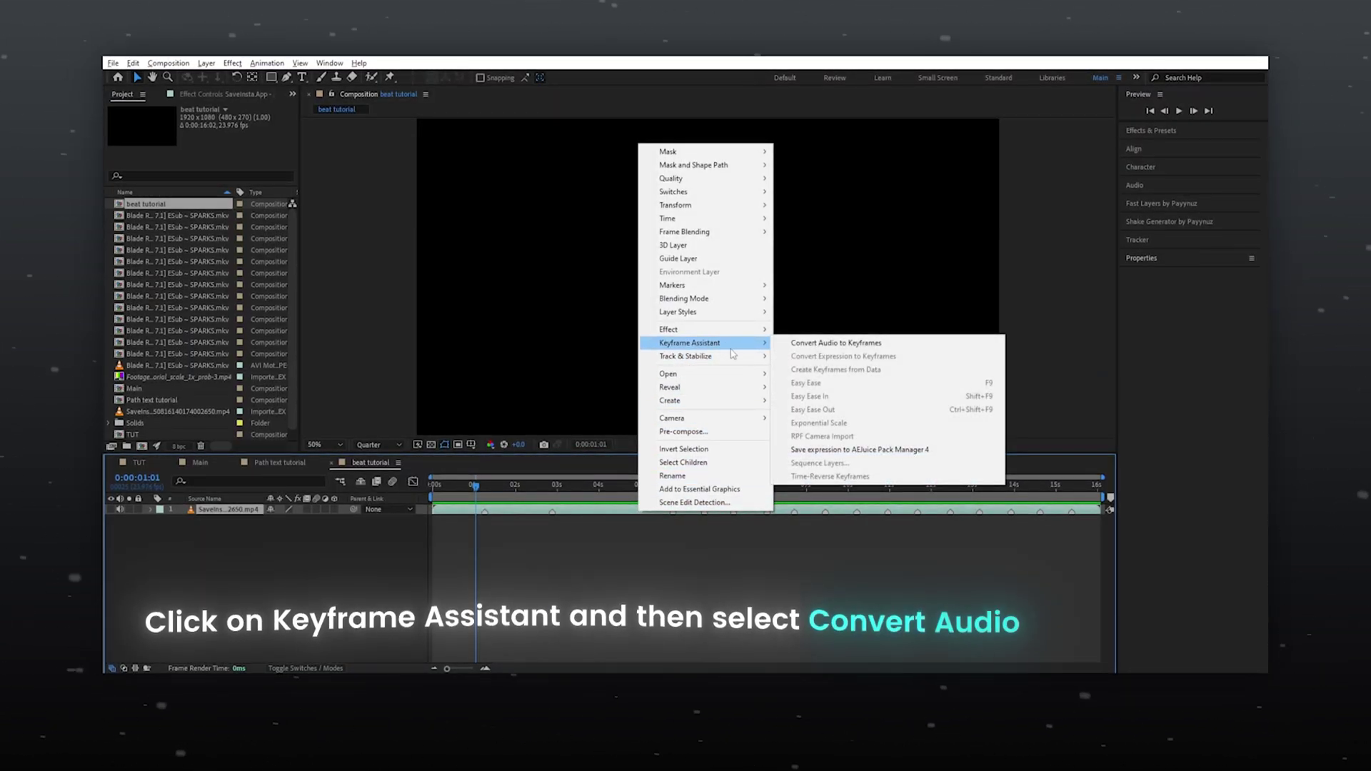
left_click(794, 345)
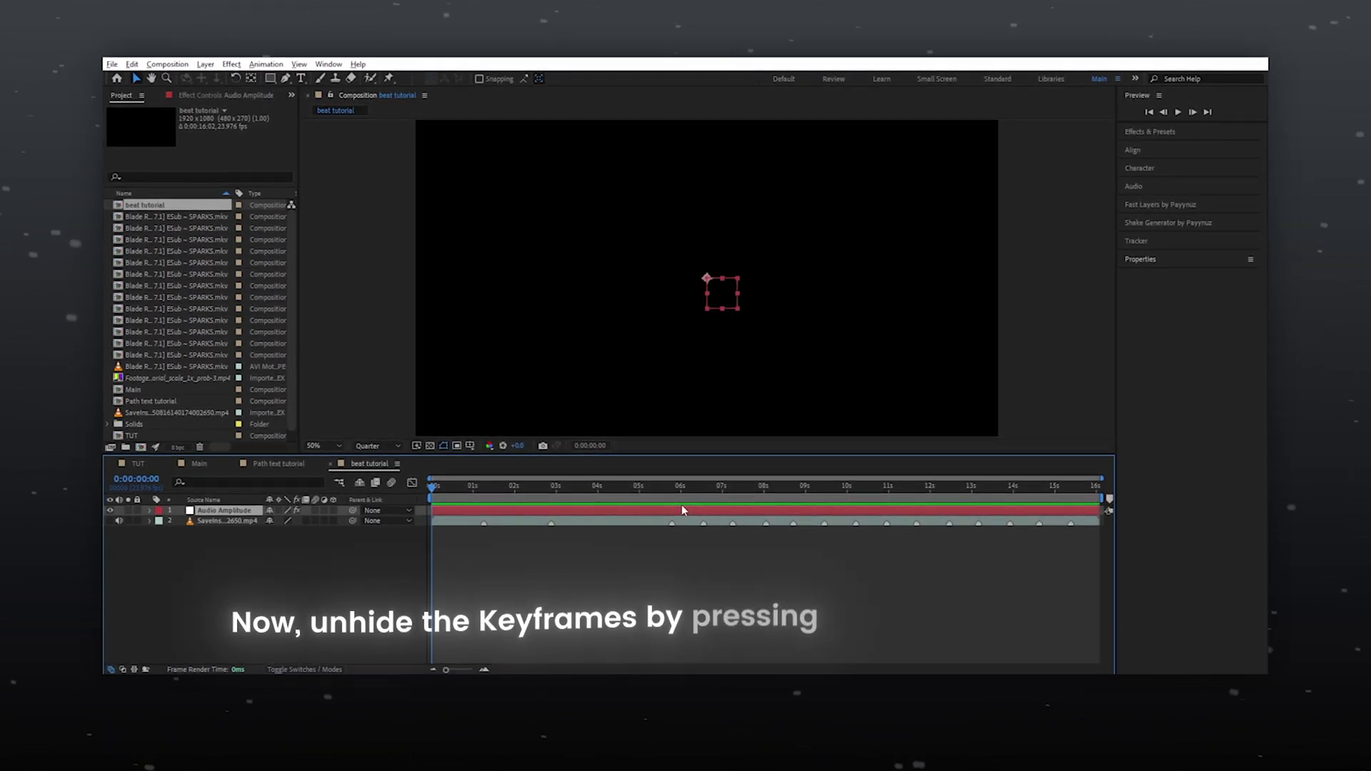
Step: Delete the Left Channel and Right Channel effects, leaving only Both Channels
key("u")
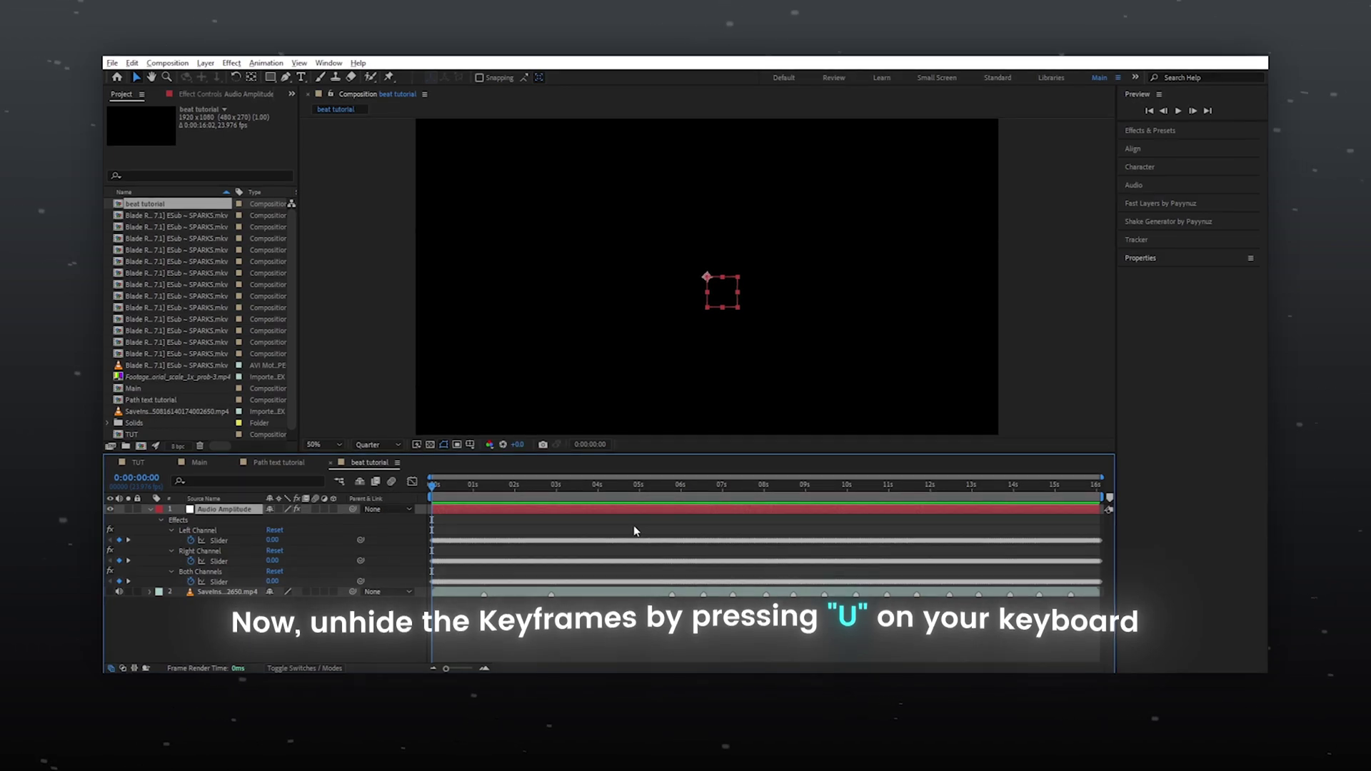
left_click(223, 532)
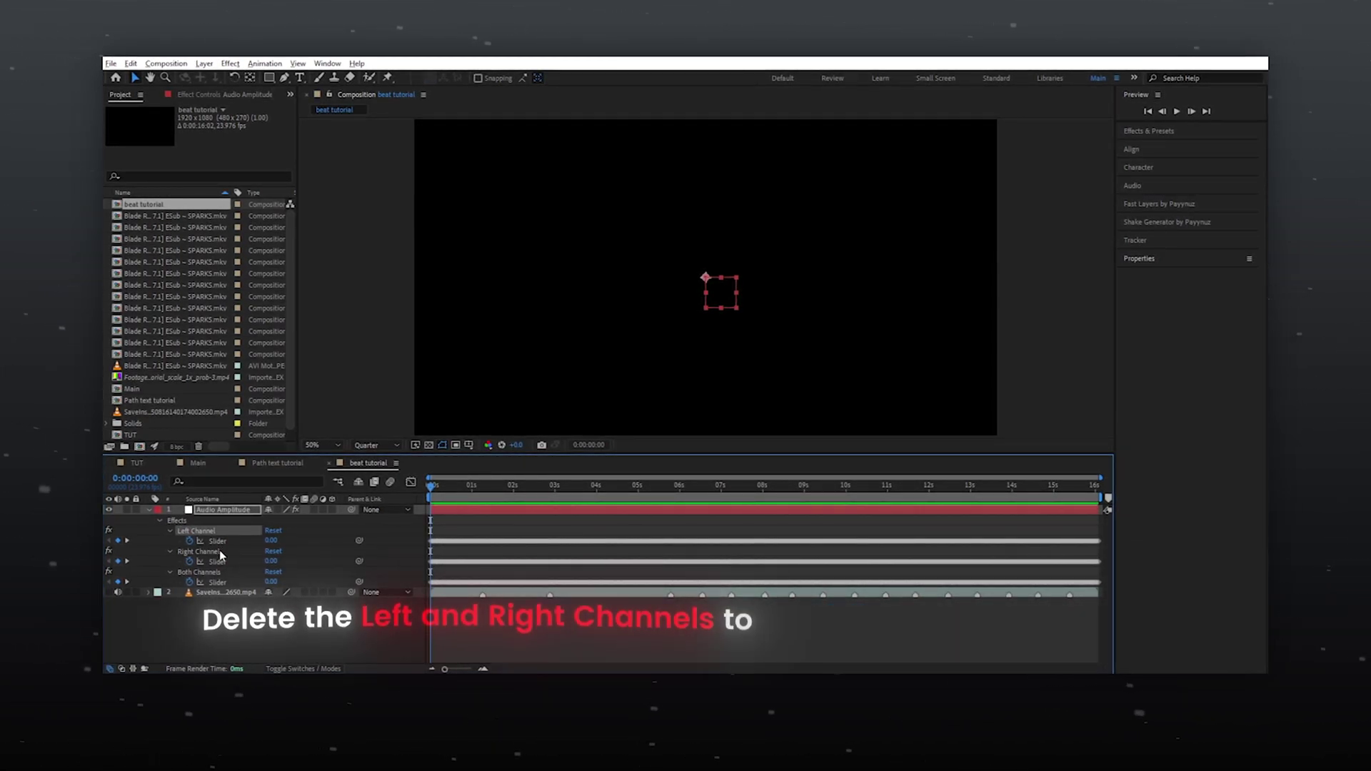
key("Delete")
left_click(238, 530)
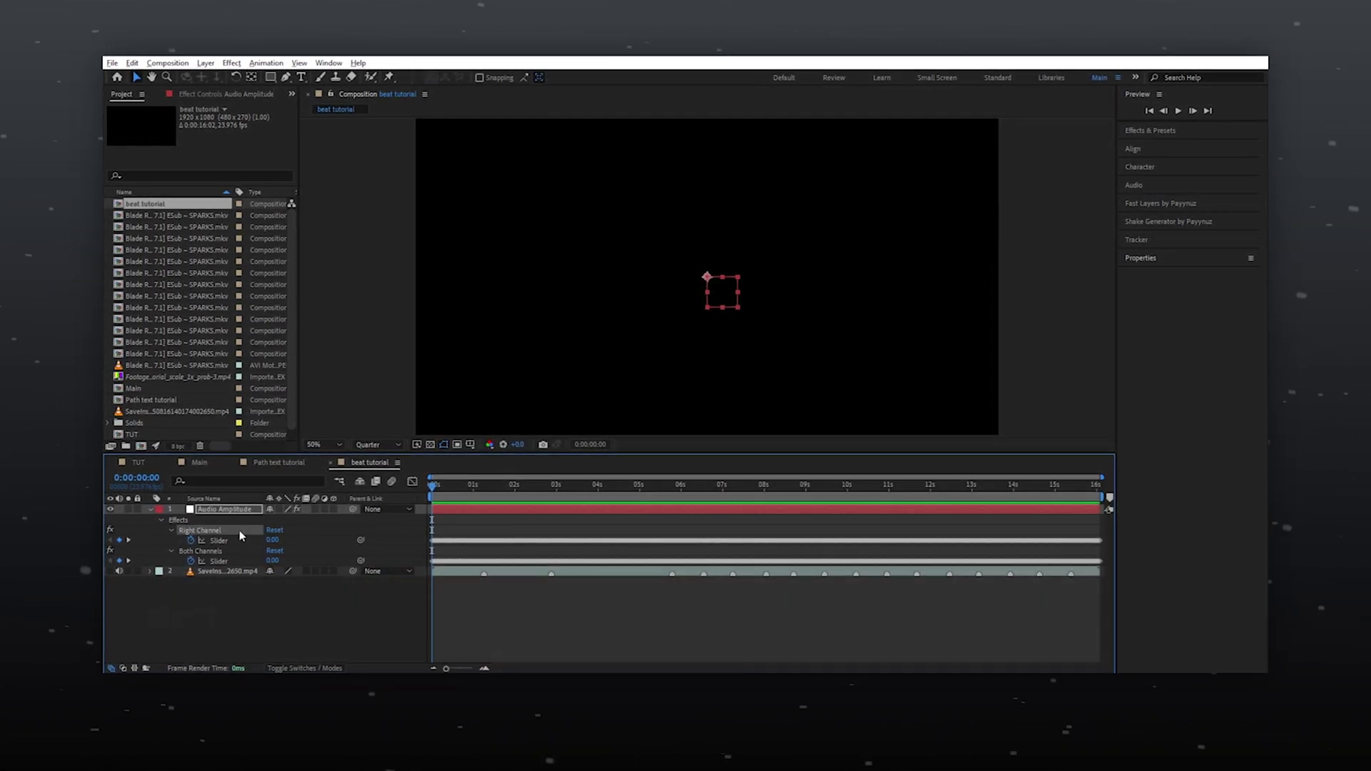
key("Delete")
Step: Show the Both Channels slider keyframes as a value graph, with the time on the first peak
left_click(467, 542)
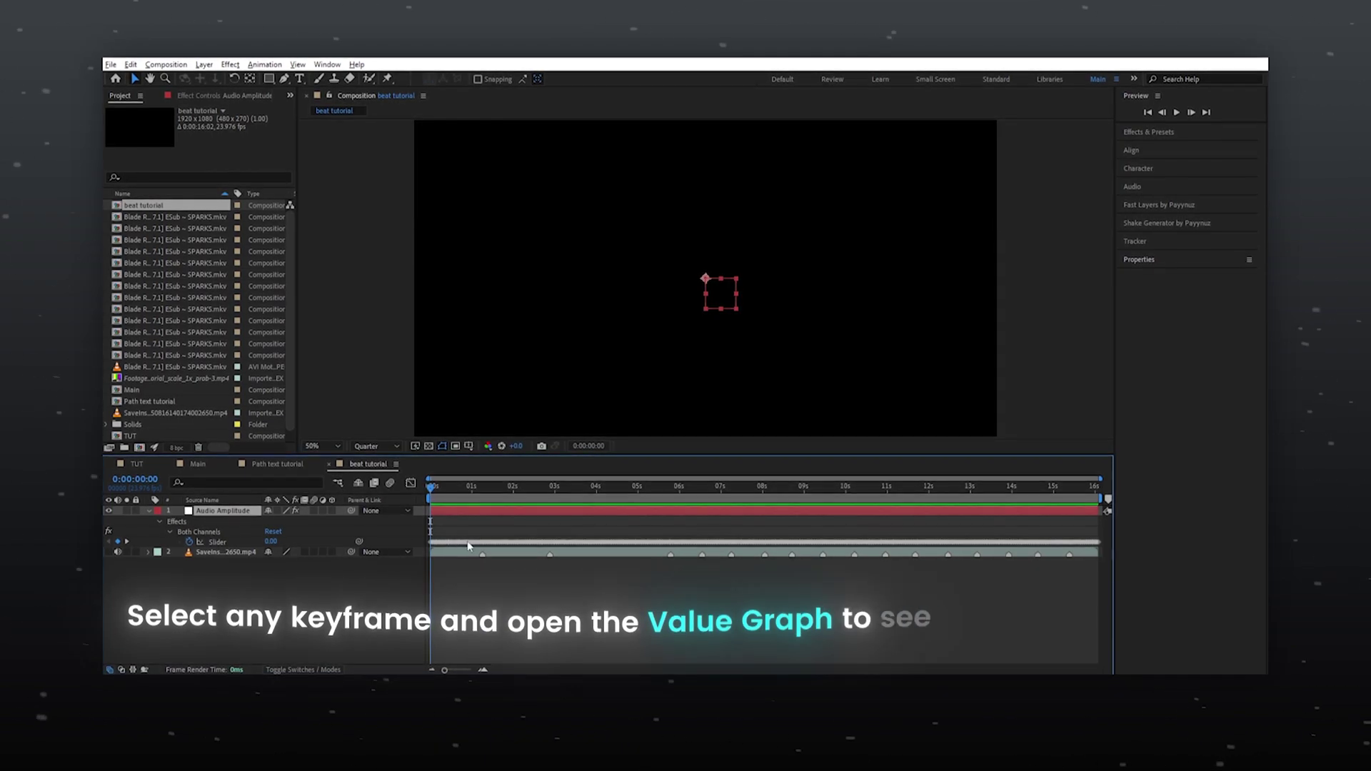
left_click(672, 492)
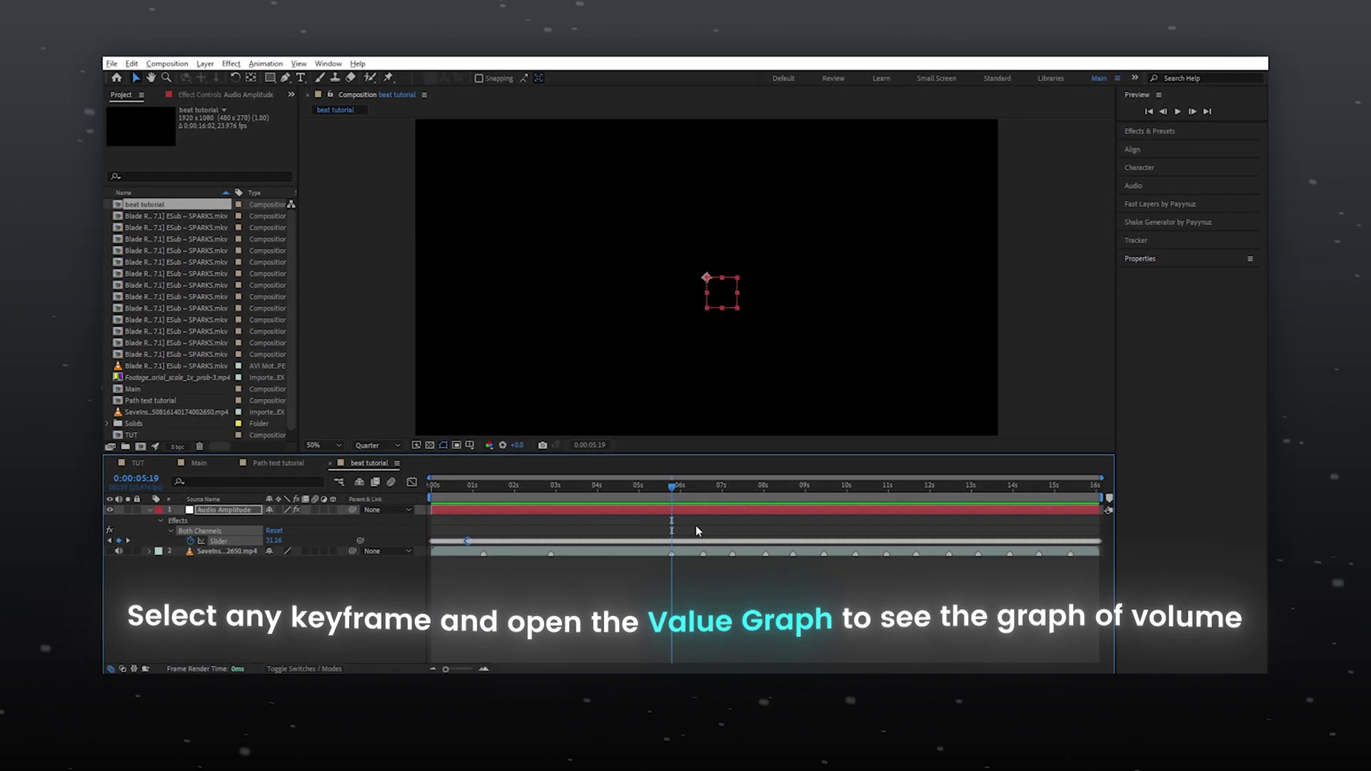
key("shift+F3")
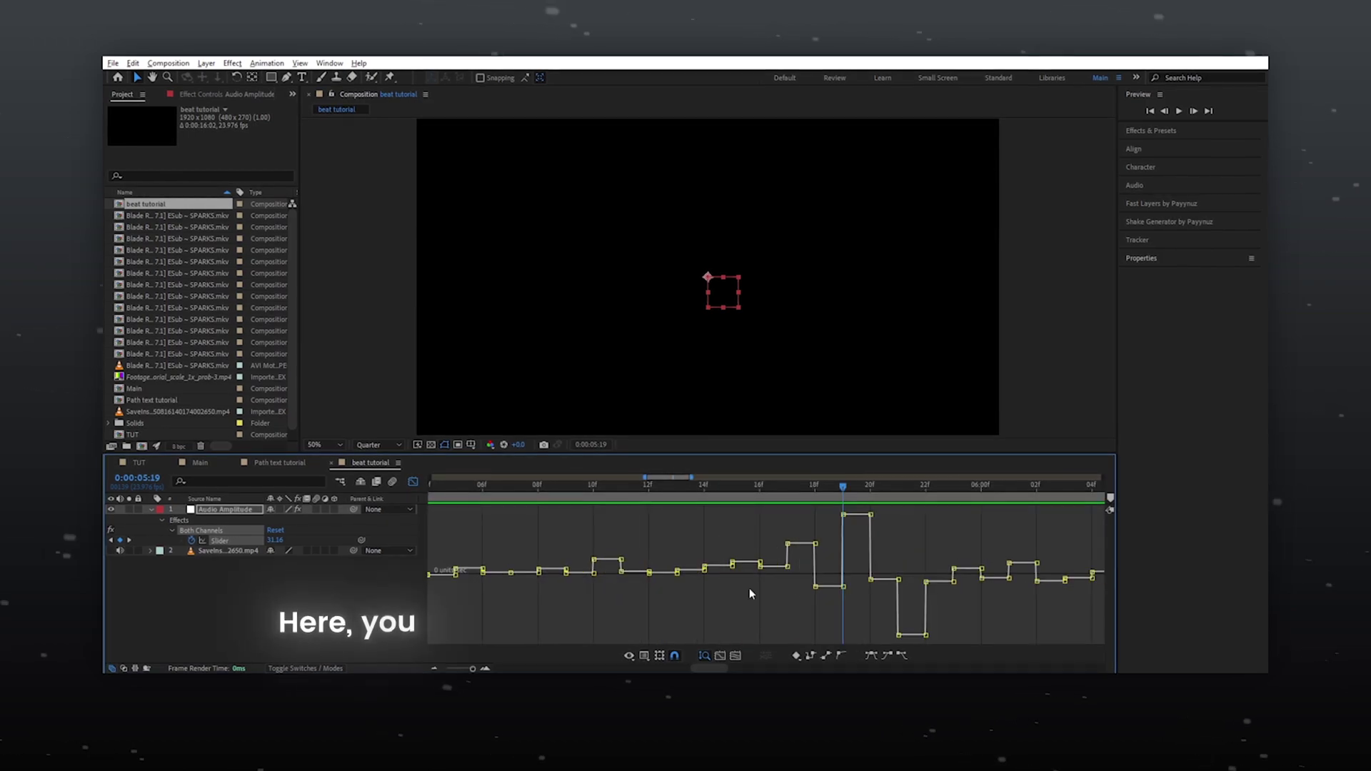
left_click(729, 485)
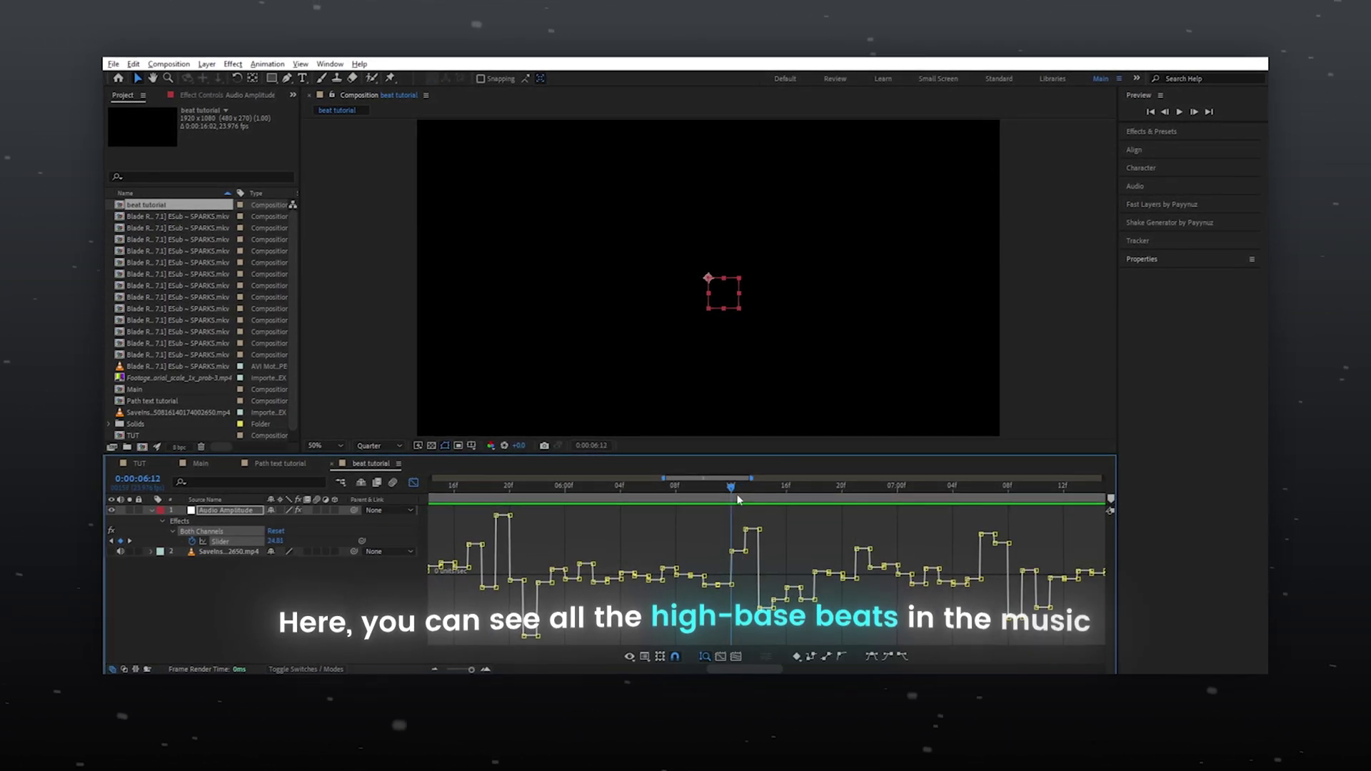
left_click(411, 484)
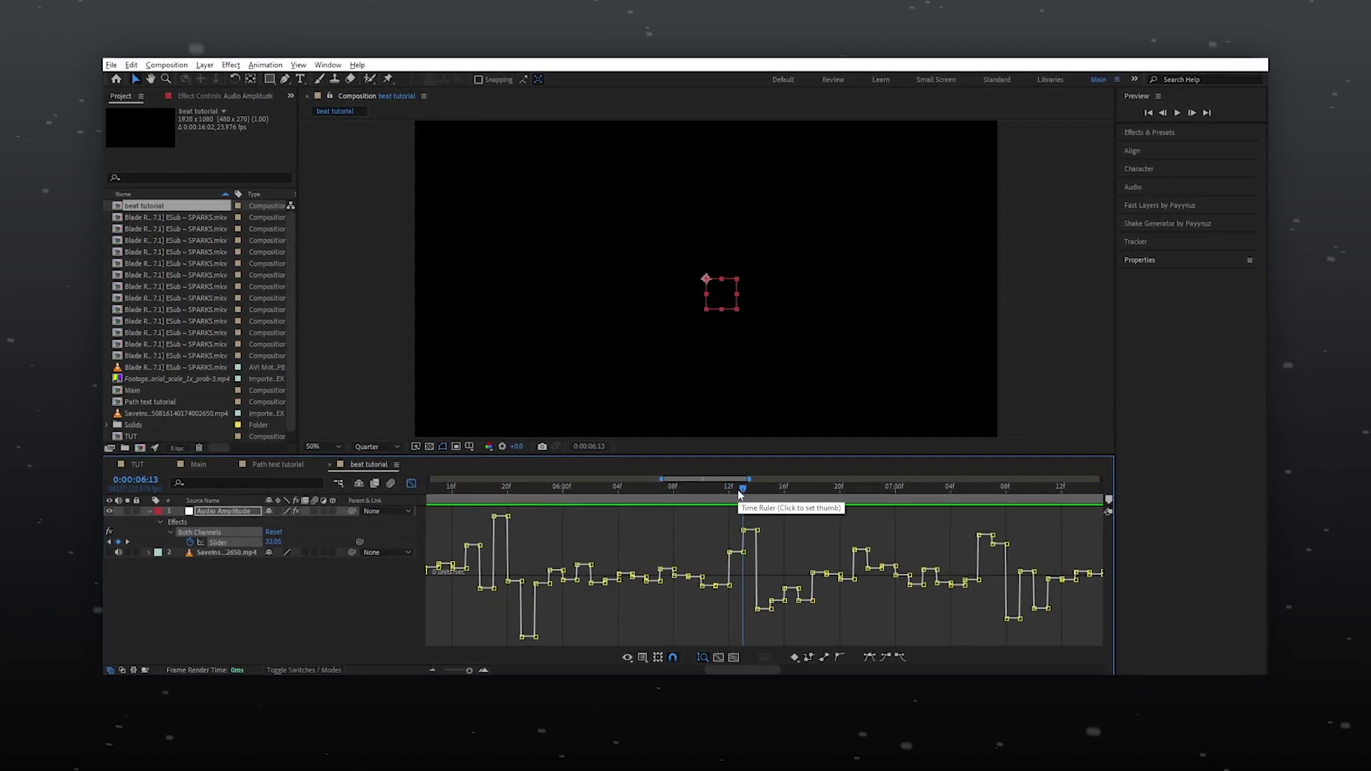
Step: Mark the beat peaks and scrub the current time past the 11-second mark
left_click(856, 486)
key("shift+F3")
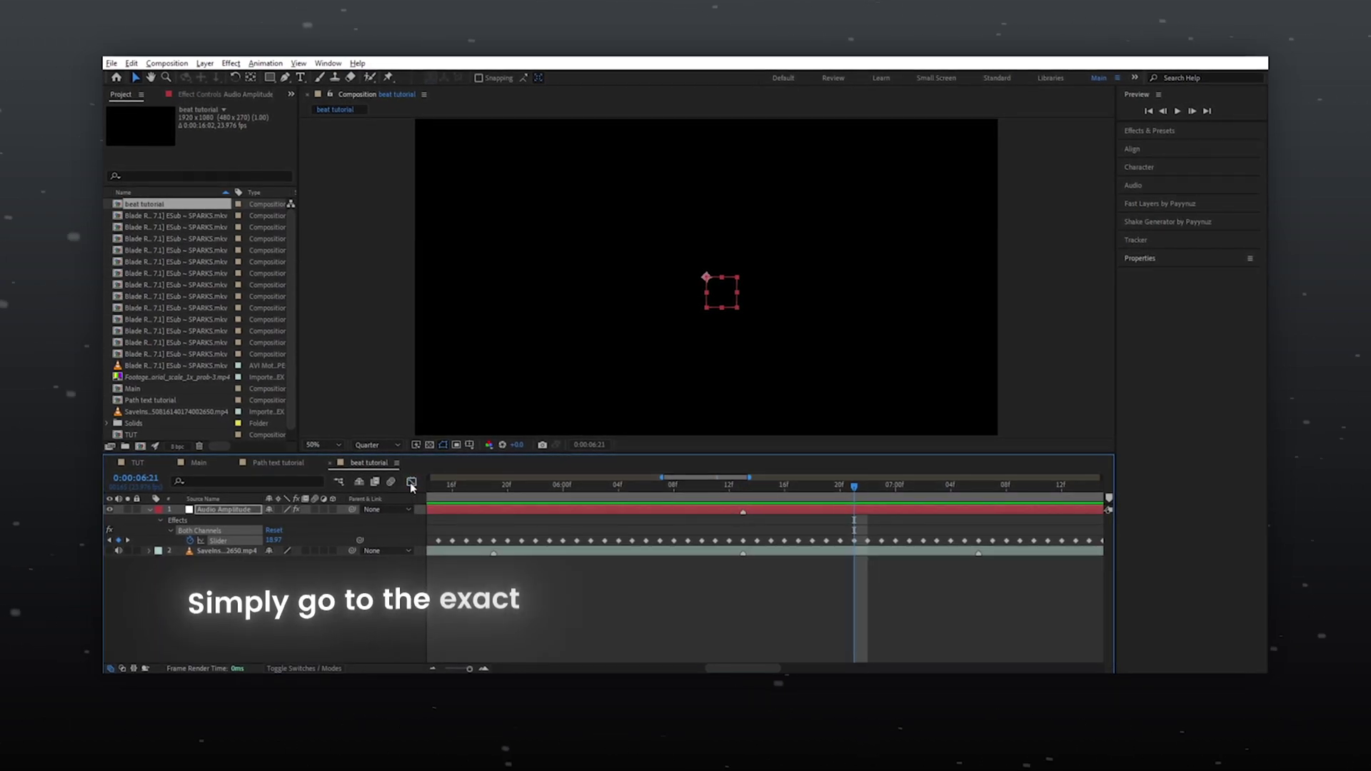
left_click_drag(854, 485, 575, 485)
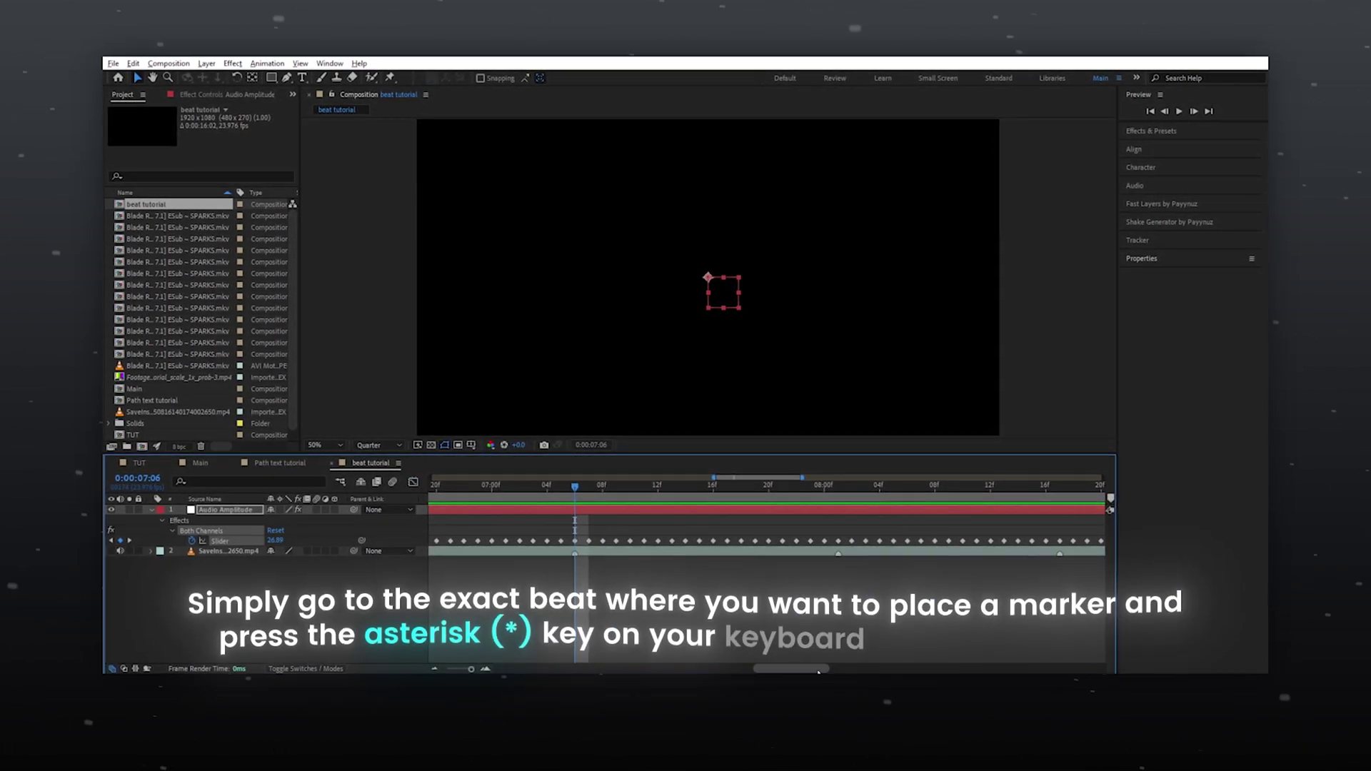
left_click(413, 484)
left_click(975, 484)
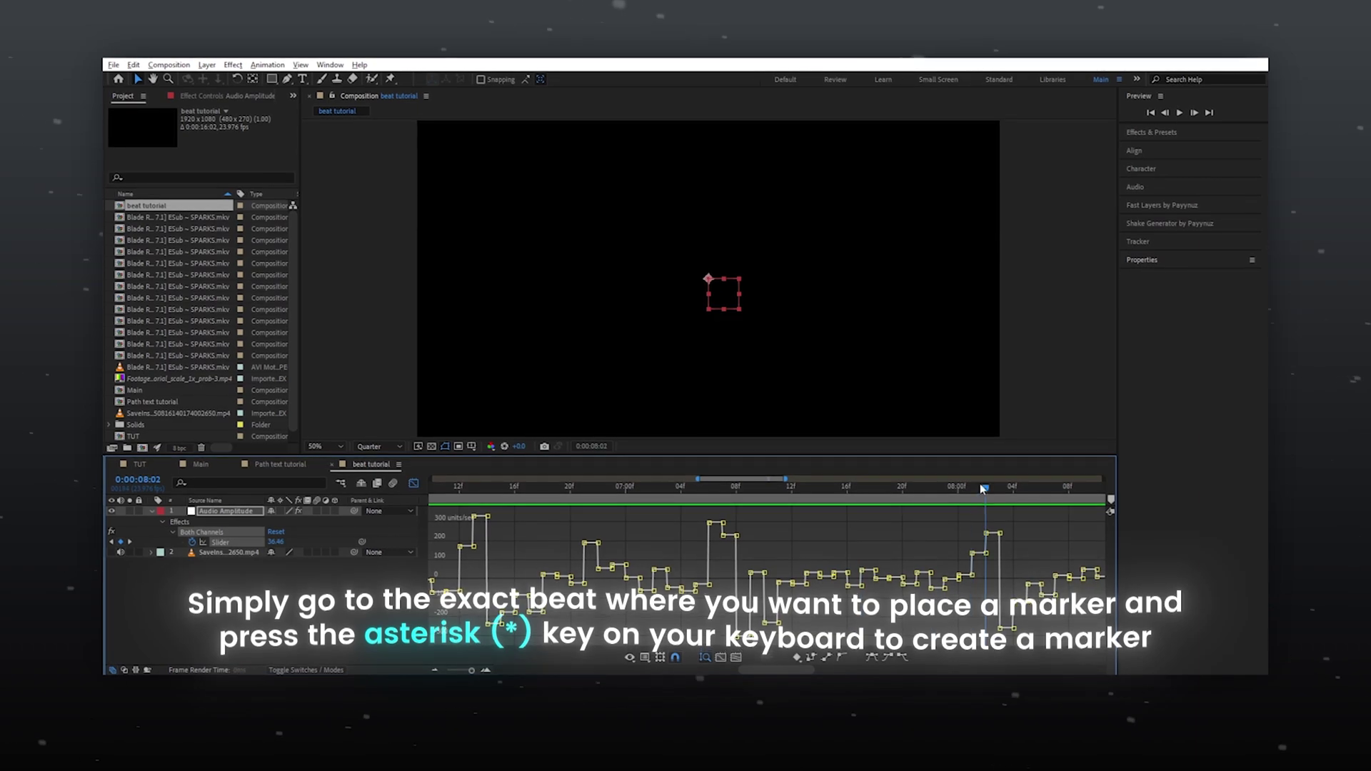
key("shift+F3")
left_click(413, 483)
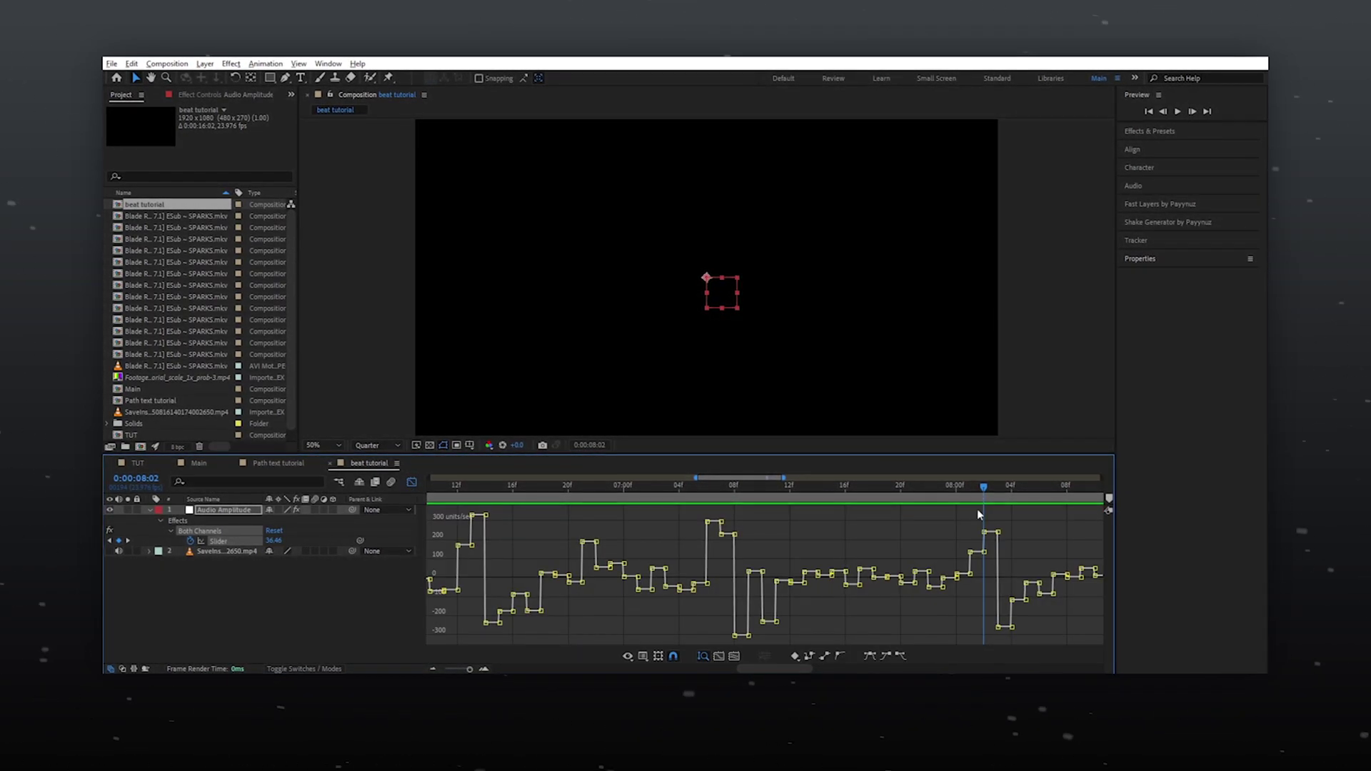
scroll(1040, 502, "down", 5)
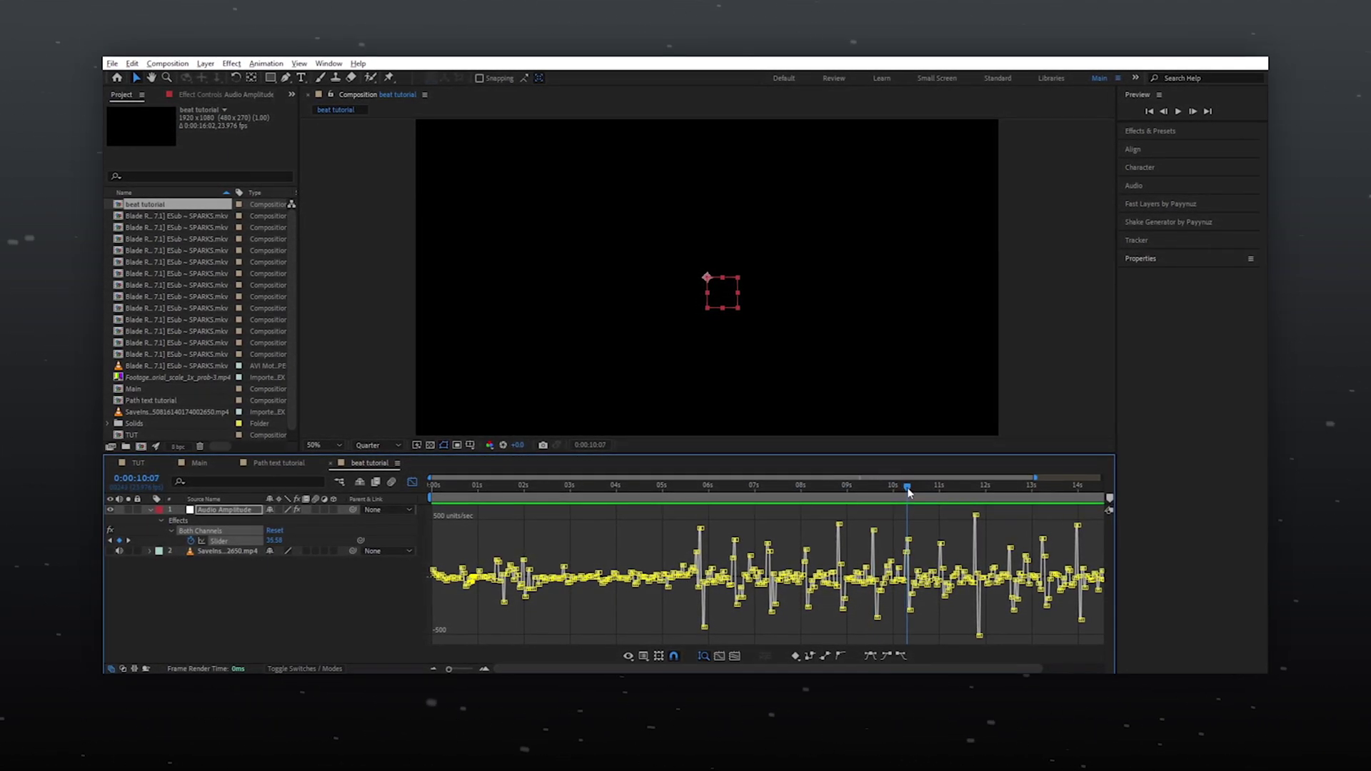
left_click_drag(909, 492, 1065, 493)
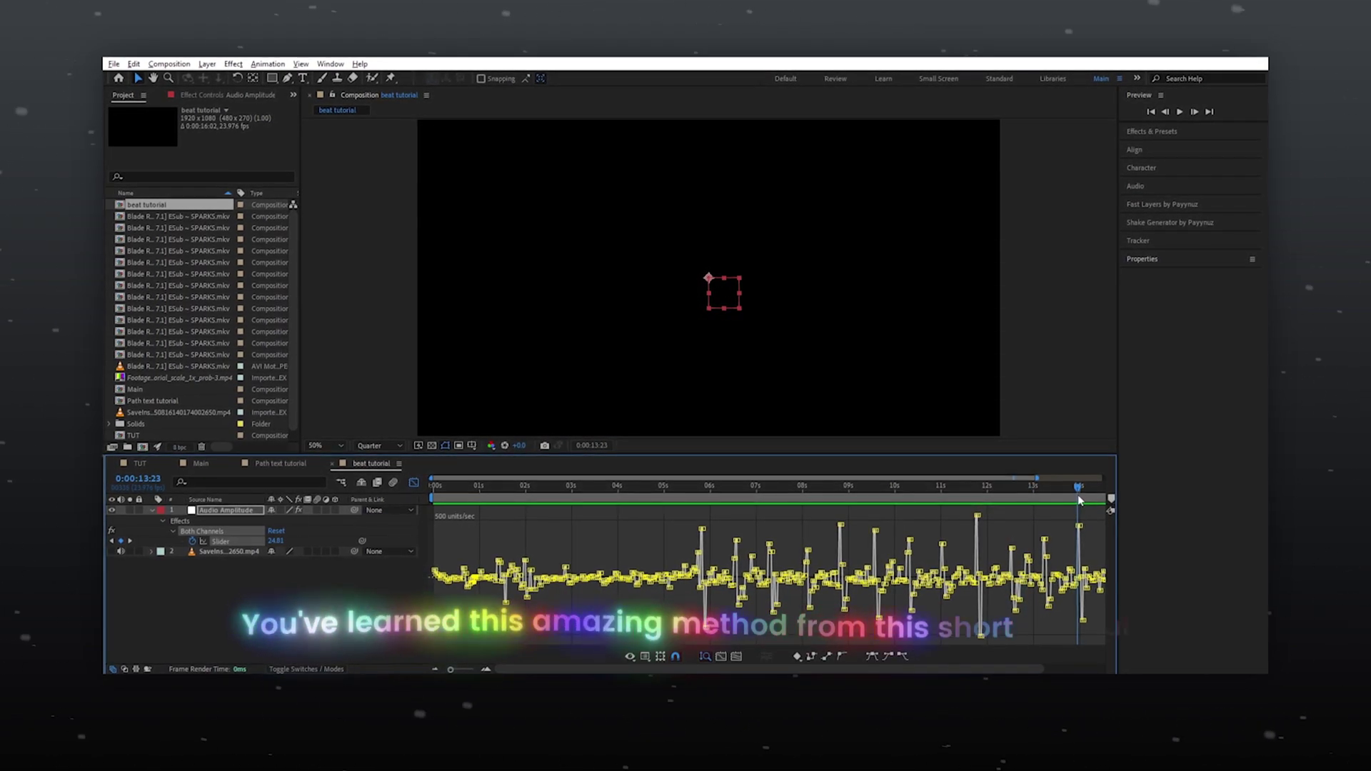